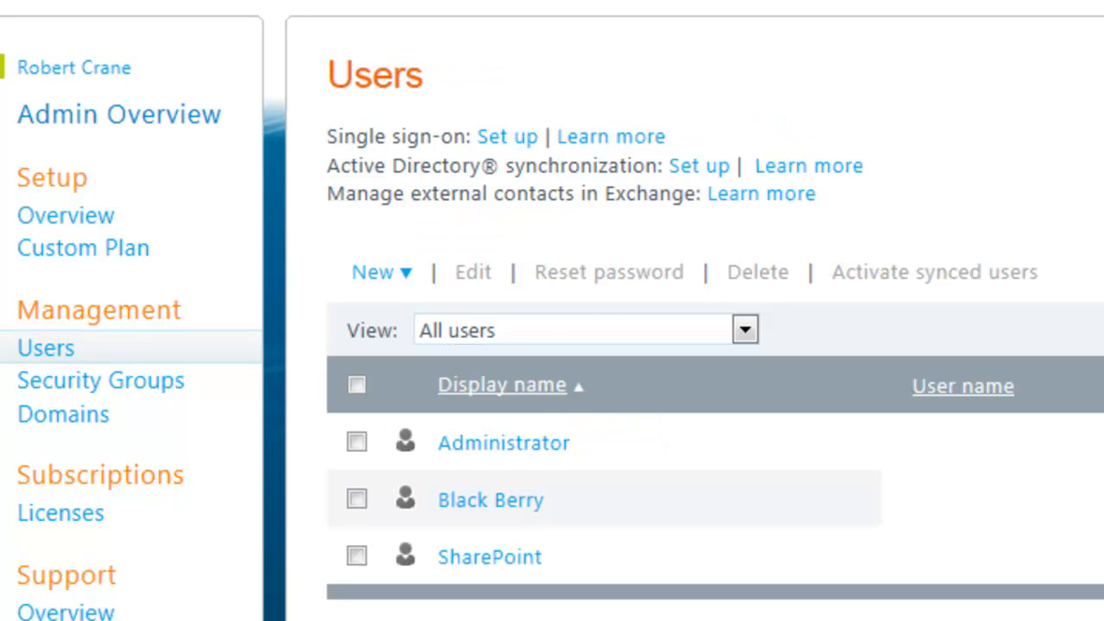
Step: From the admin overview page, open SharePoint Online administration using Manage under SharePoint
{"action": "left_click", "coordinate": [138, 128]}
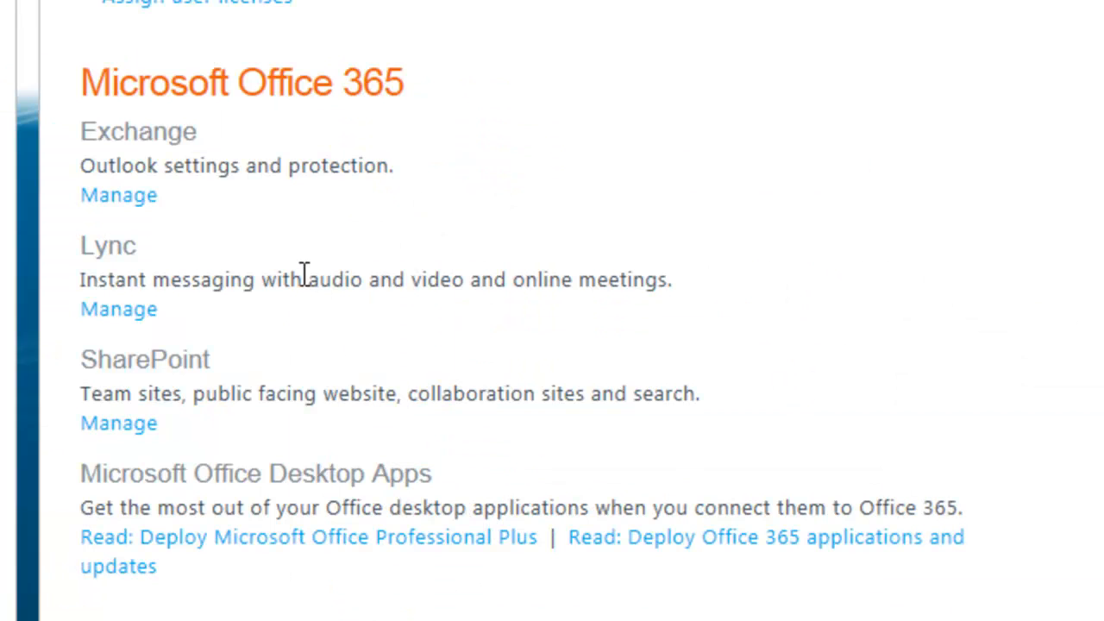
{"action": "left_click", "coordinate": [126, 425]}
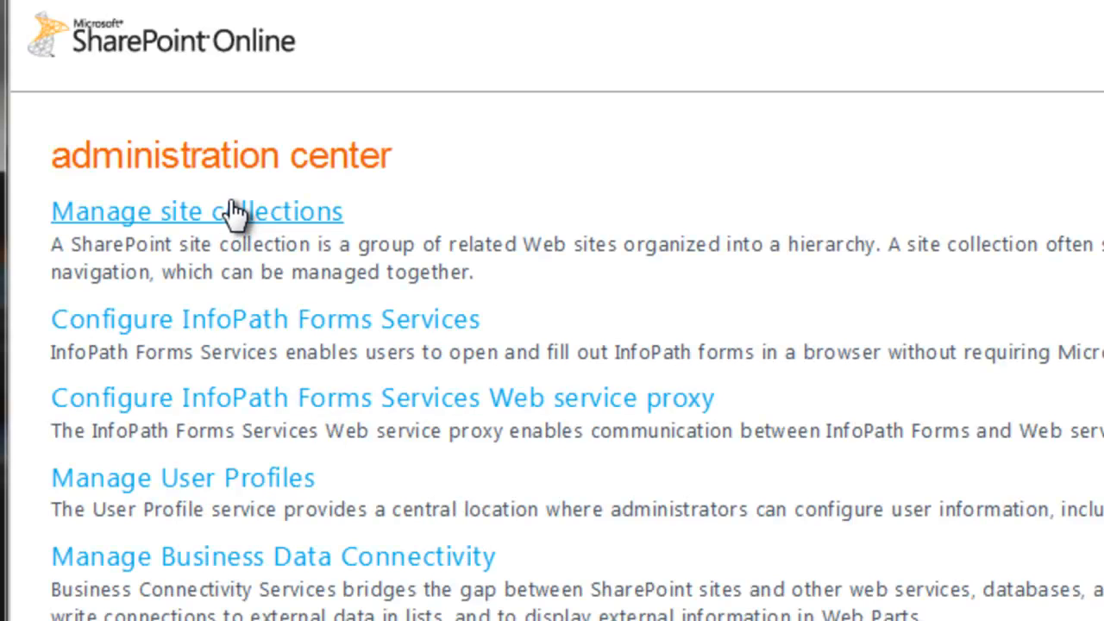
Step: Open the Manage site collections page in the SharePoint admin center
{"action": "left_click", "coordinate": [235, 221]}
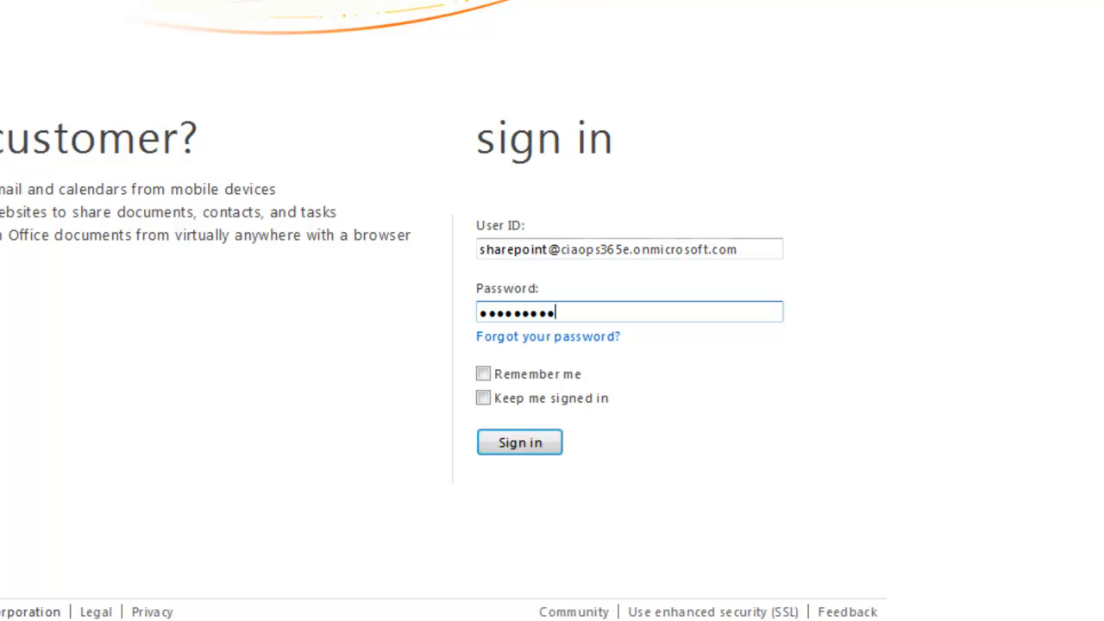
Step: Sign in as the SharePoint user and open Team Site from the top navigation
{"action": "left_click", "coordinate": [527, 445]}
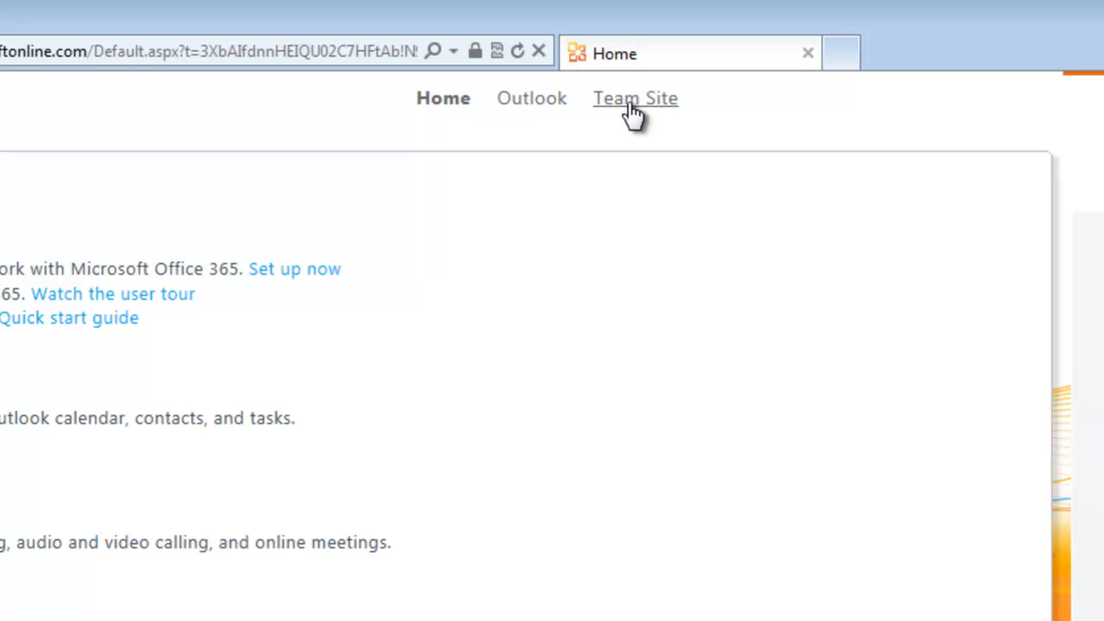
{"action": "left_click", "coordinate": [633, 113]}
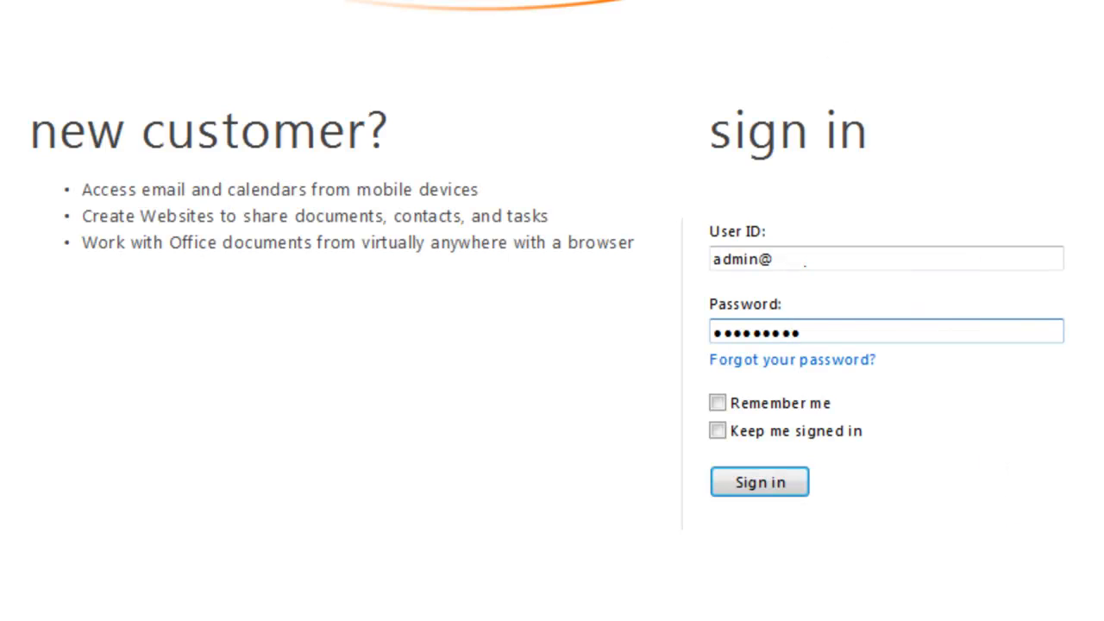
Step: Sign in as administrator and go to SharePoint administration's Manage site collections page
{"action": "left_click", "coordinate": [774, 485]}
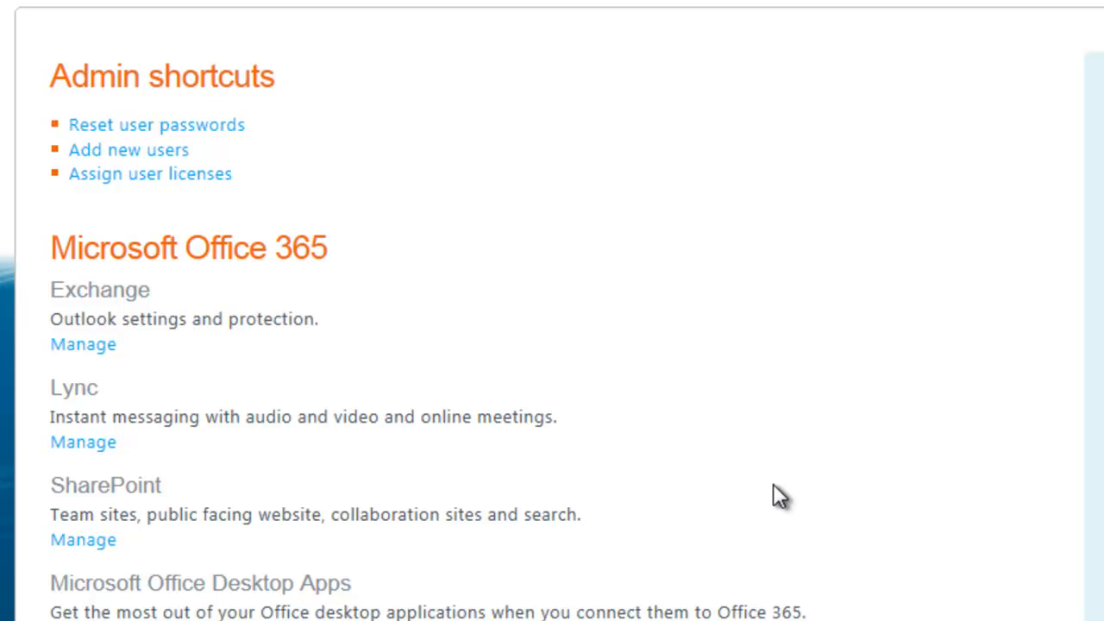
{"action": "left_click", "coordinate": [86, 540]}
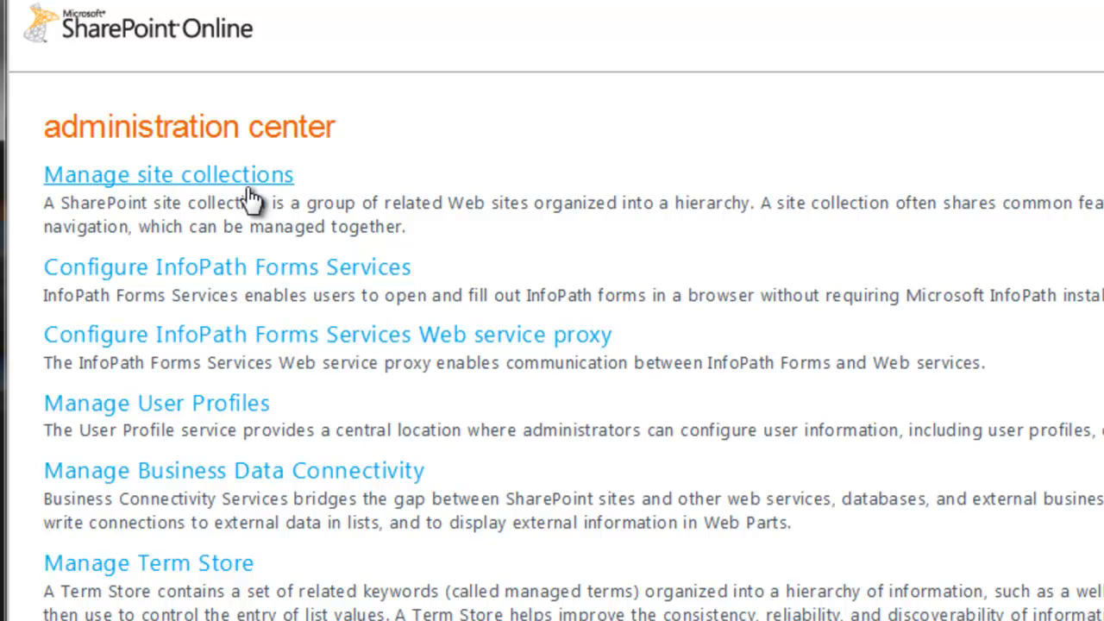
{"action": "left_click", "coordinate": [250, 182]}
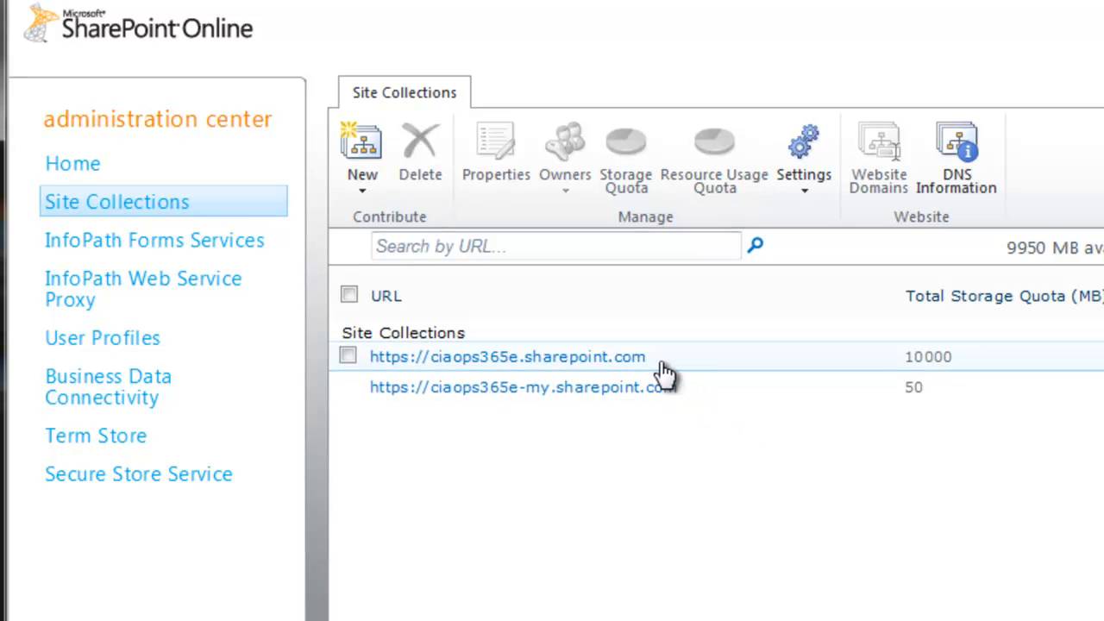
Step: Review the first site collection's administrators via Owners > Manage Administrators, then cancel without changes
{"action": "left_click", "coordinate": [348, 357]}
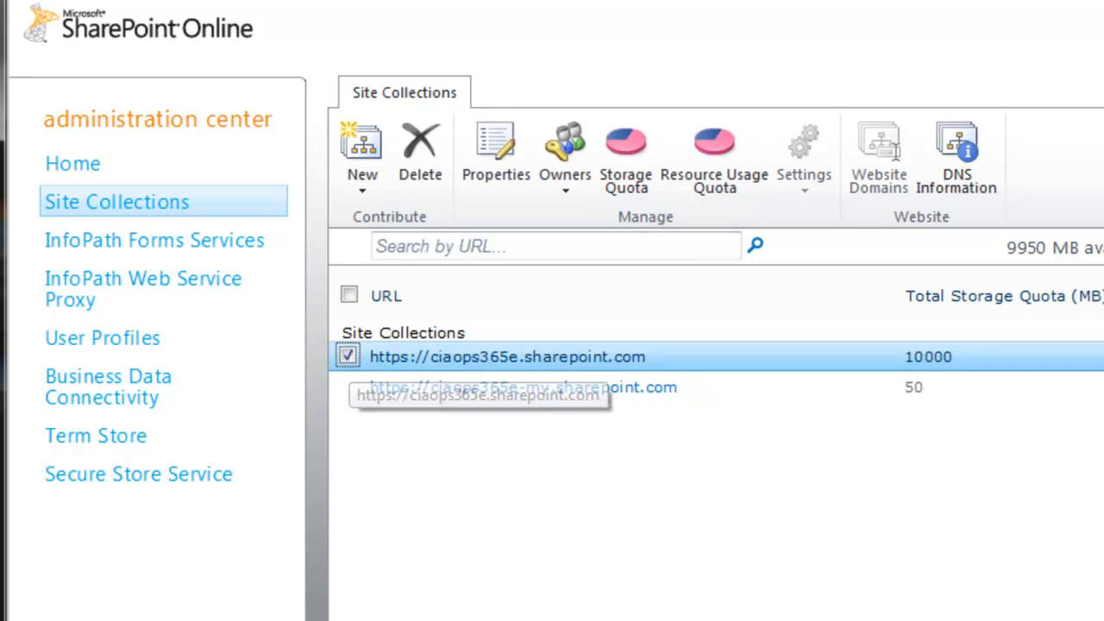
{"action": "left_click", "coordinate": [572, 197]}
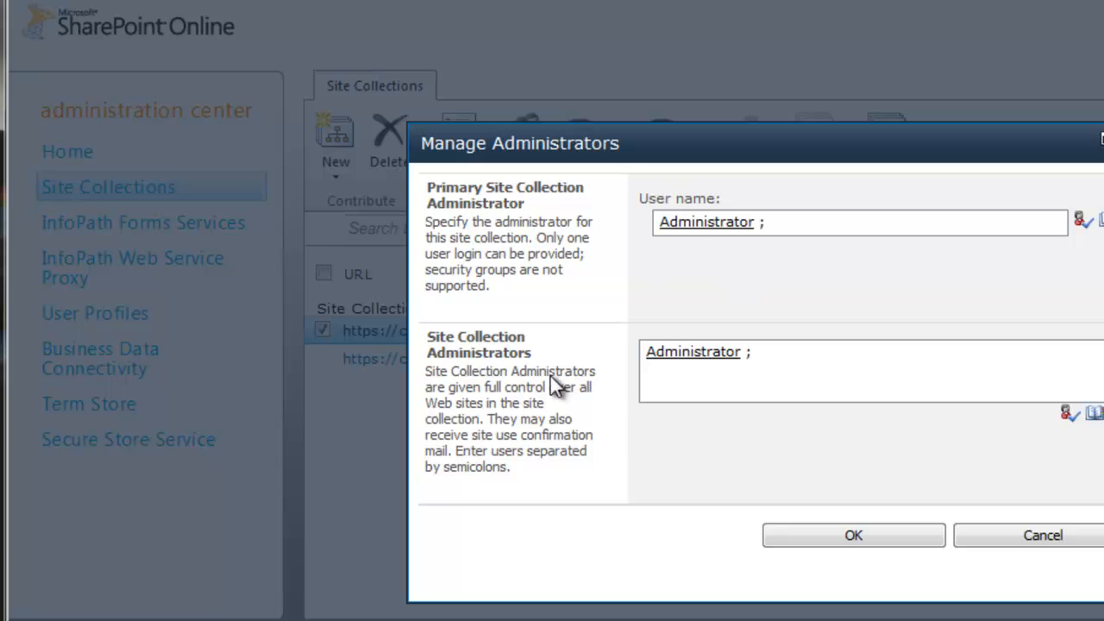
{"action": "left_click", "coordinate": [1008, 542]}
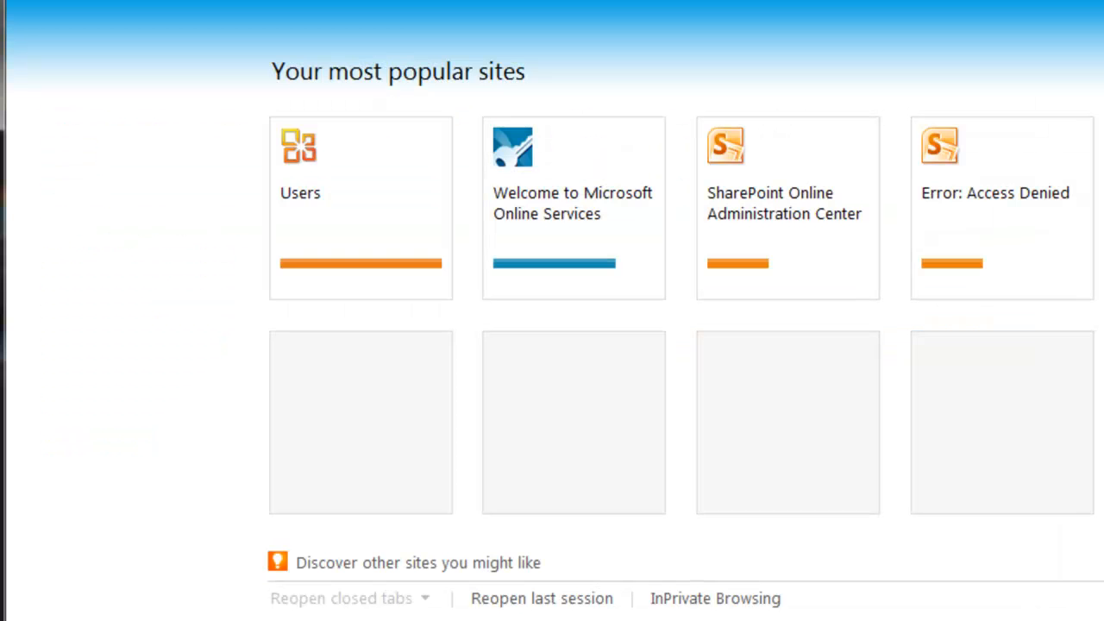
Step: Enter the SharePoint site address (ciaop…) in the new tab to load the Team Site
{"action": "type", "text": "ciaops365e.sharepoint.com/SitePages/Home.aspx"}
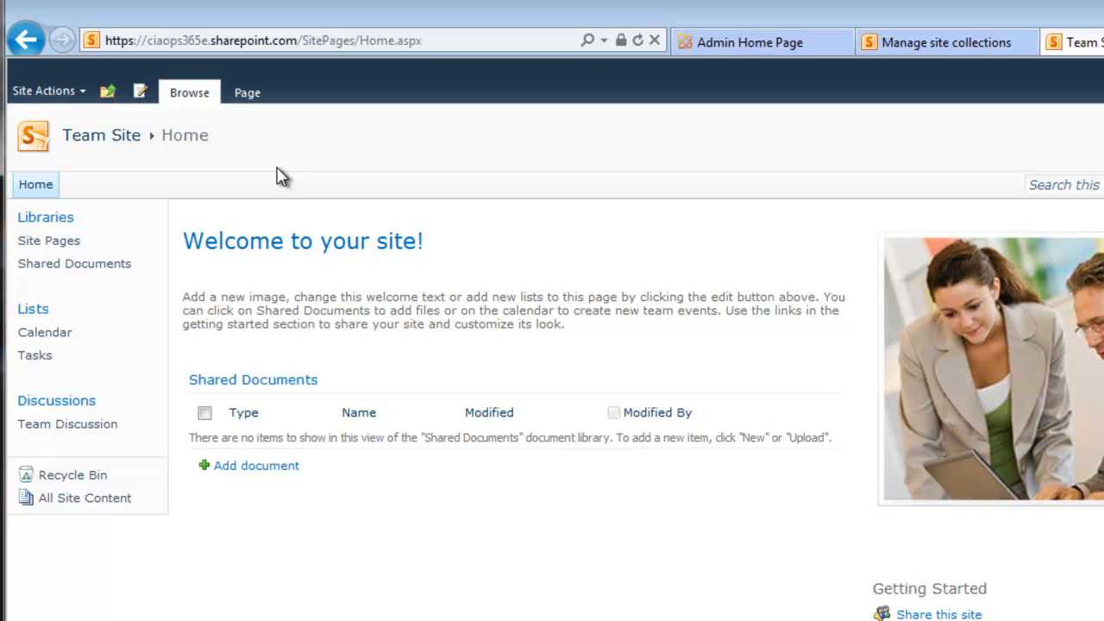
Step: Go to Site Actions > Site Settings > Site permissions for the Team Site
{"action": "left_click", "coordinate": [81, 96]}
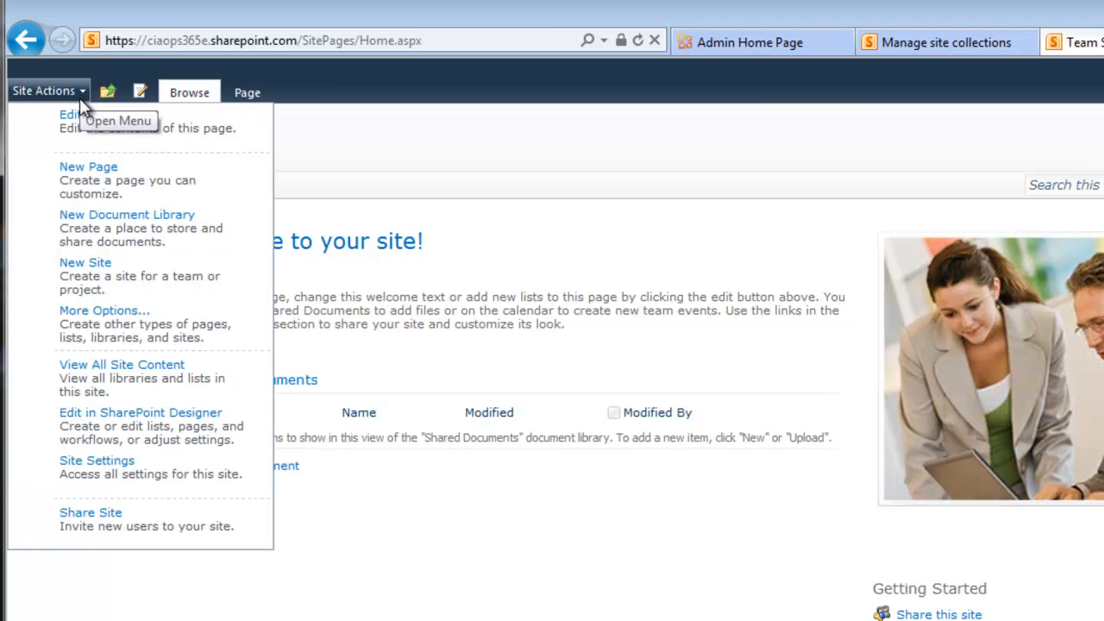
{"action": "left_click", "coordinate": [151, 490]}
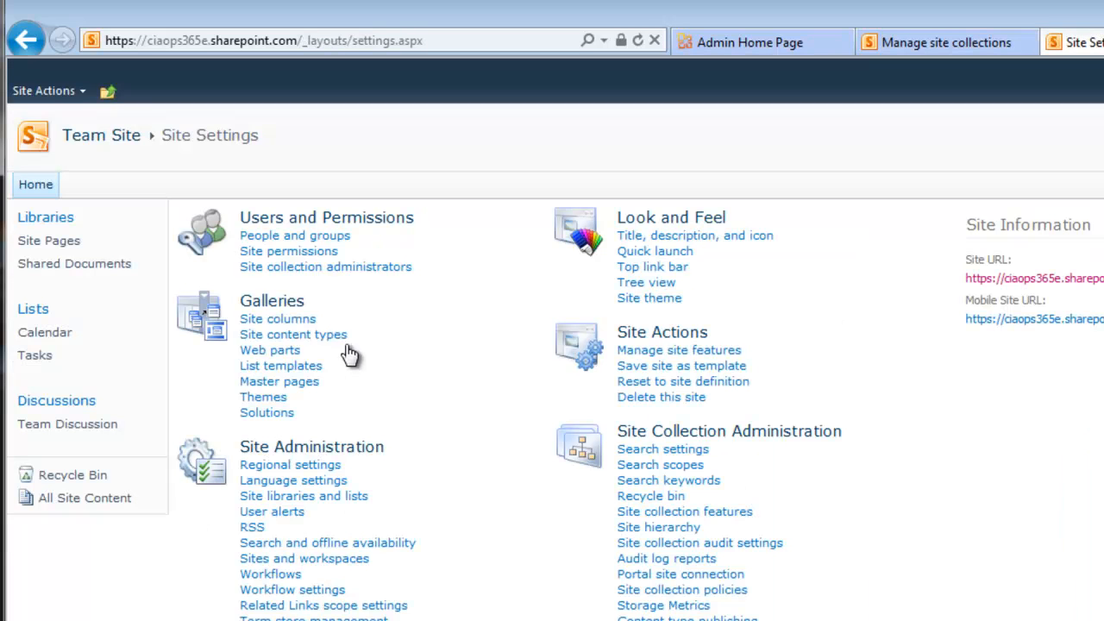
{"action": "left_click", "coordinate": [322, 252]}
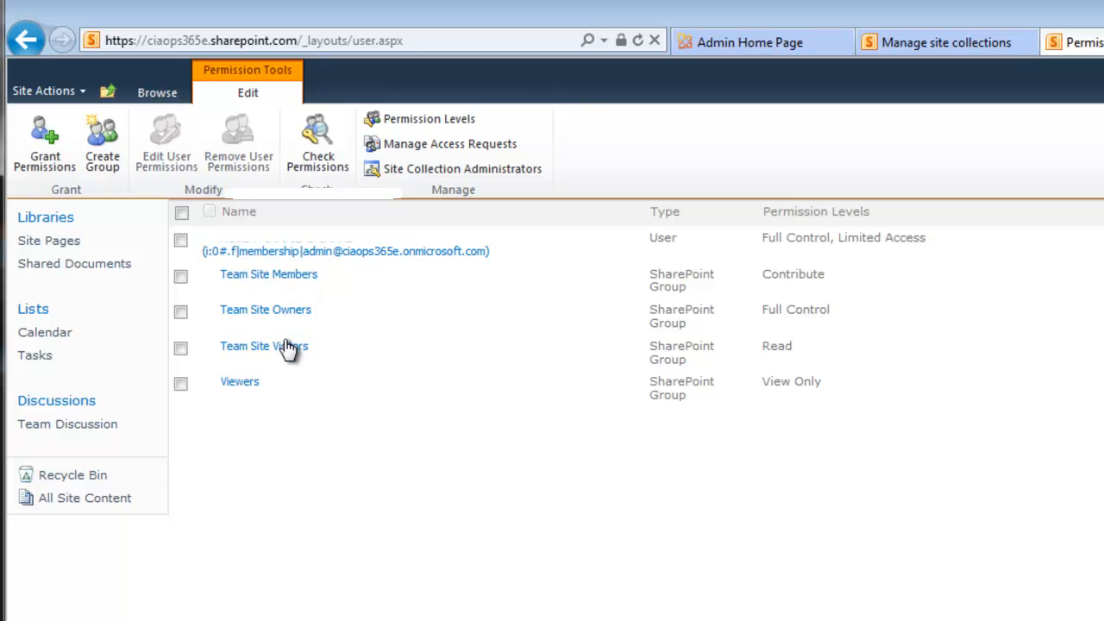
Step: Look through the Members, Owners and Visitors group pages, ending on Team Site Members
{"action": "left_click", "coordinate": [292, 276]}
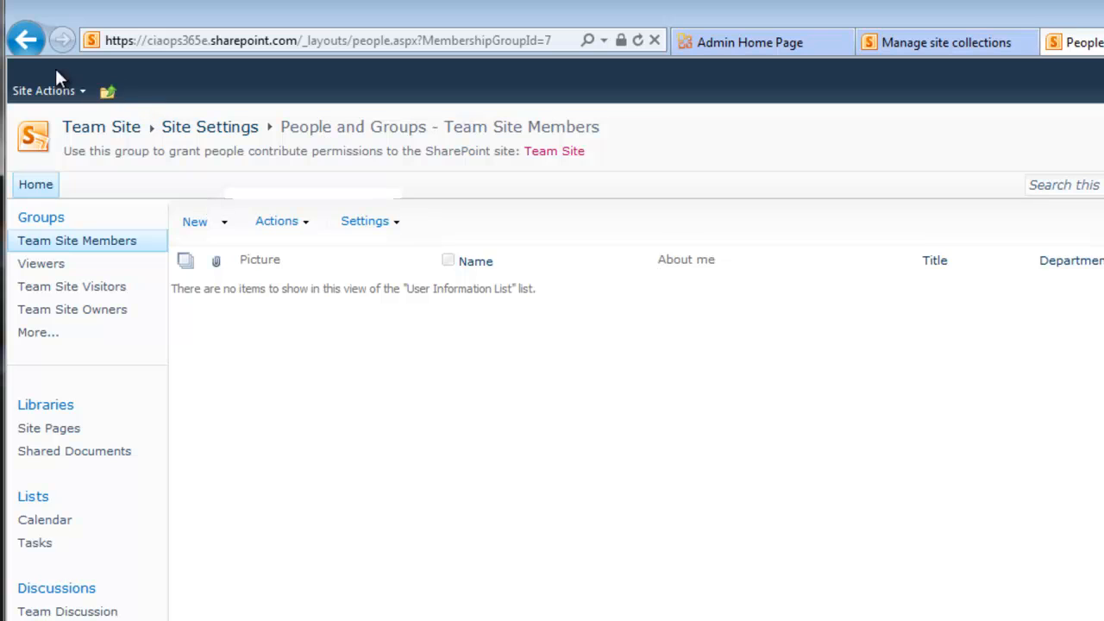
{"action": "left_click", "coordinate": [31, 41]}
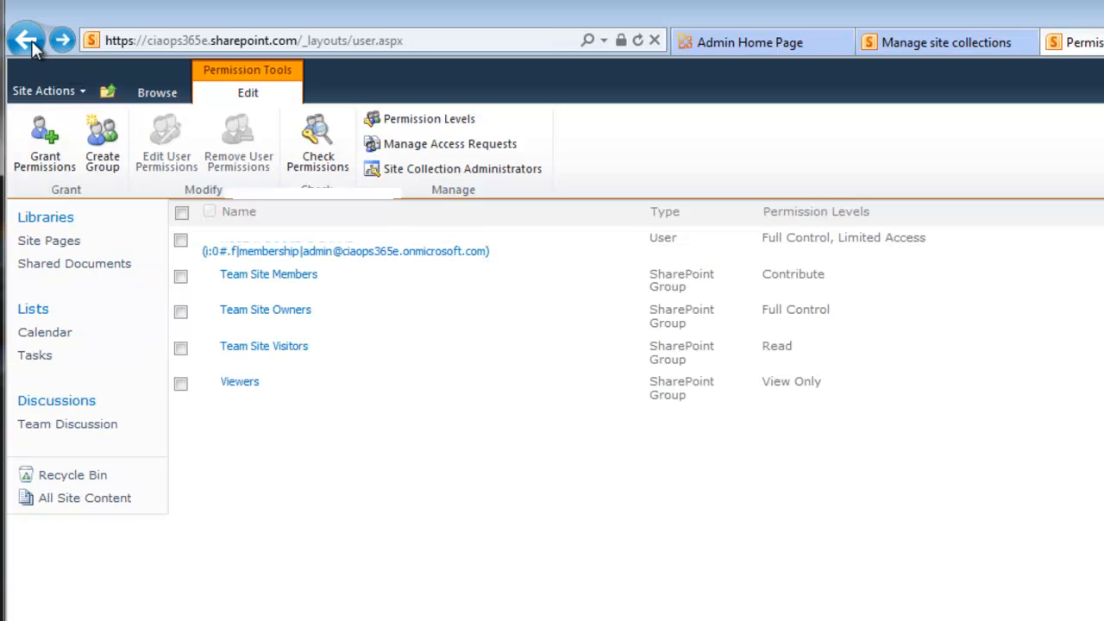
{"action": "left_click", "coordinate": [239, 314]}
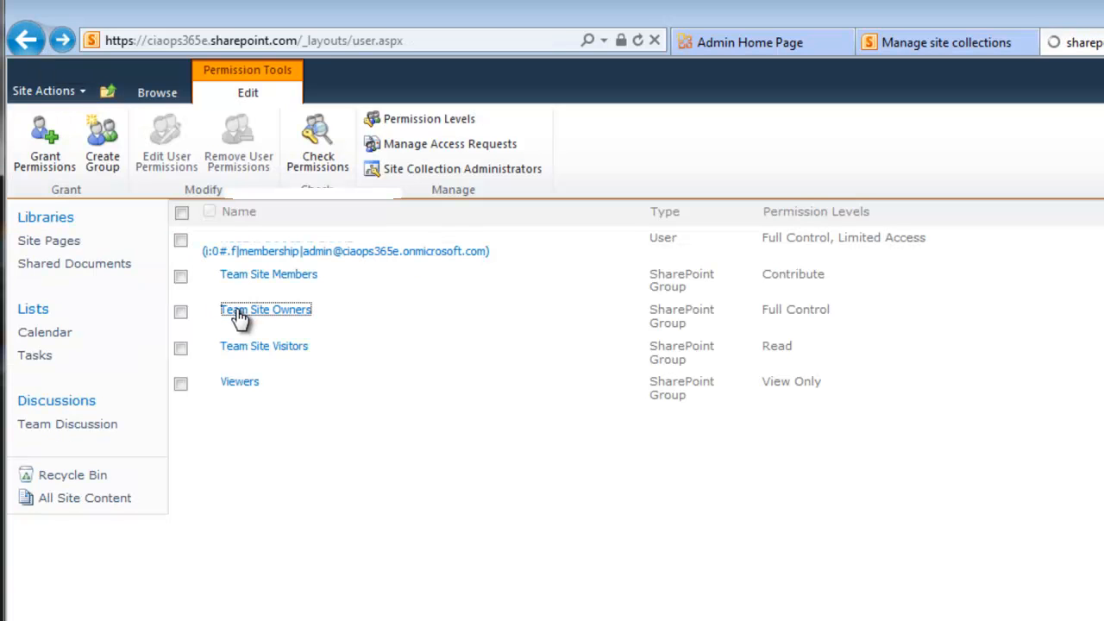
{"action": "left_click", "coordinate": [28, 40]}
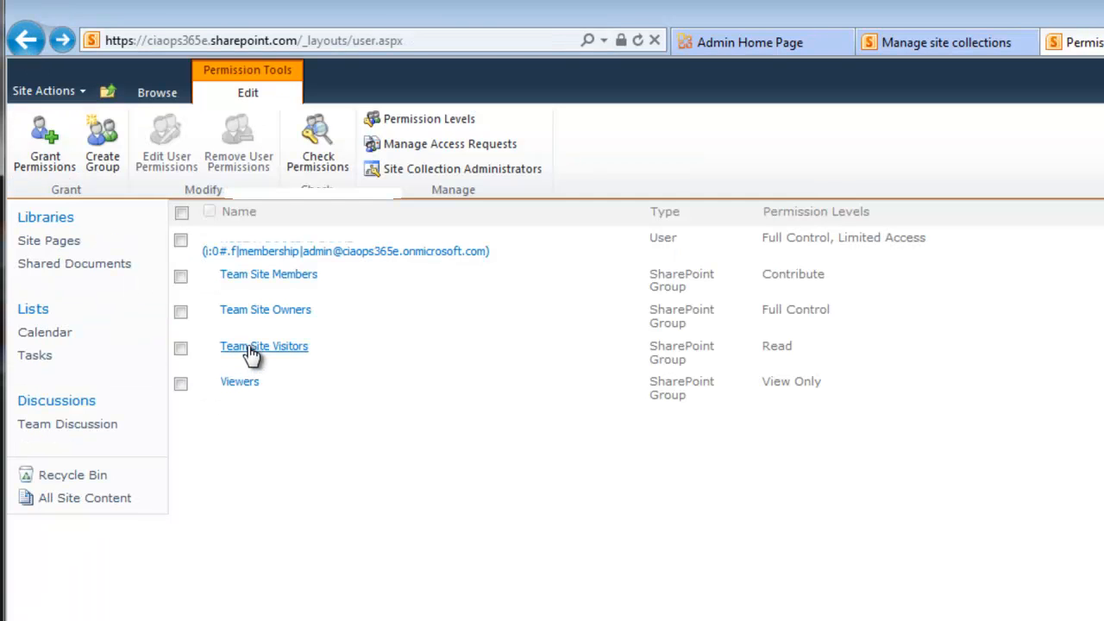
{"action": "left_click", "coordinate": [251, 352]}
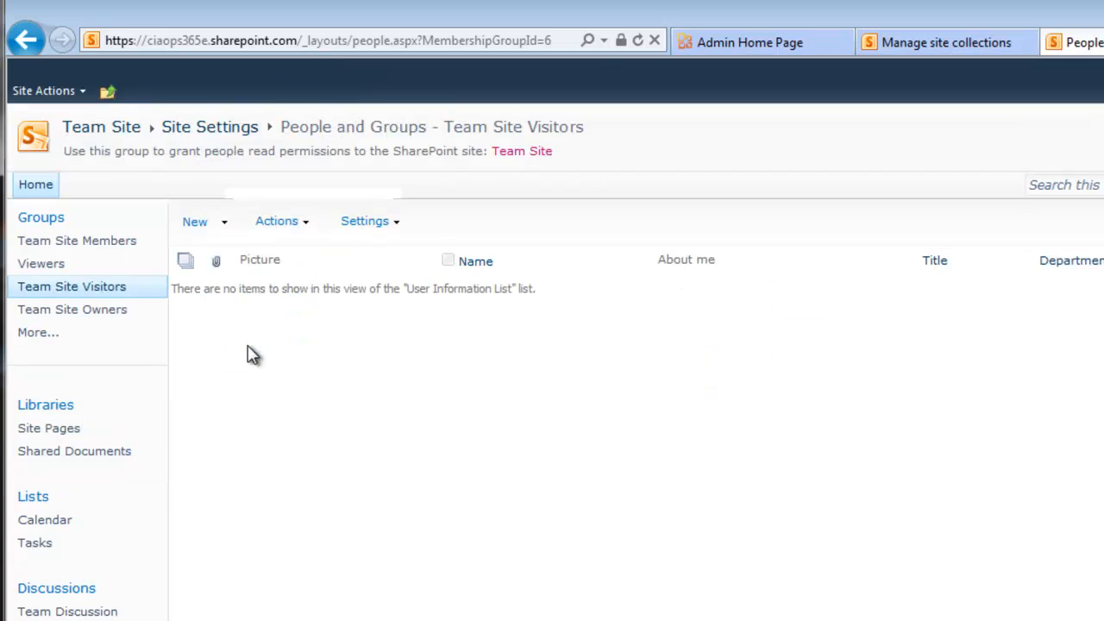
{"action": "left_click", "coordinate": [31, 41]}
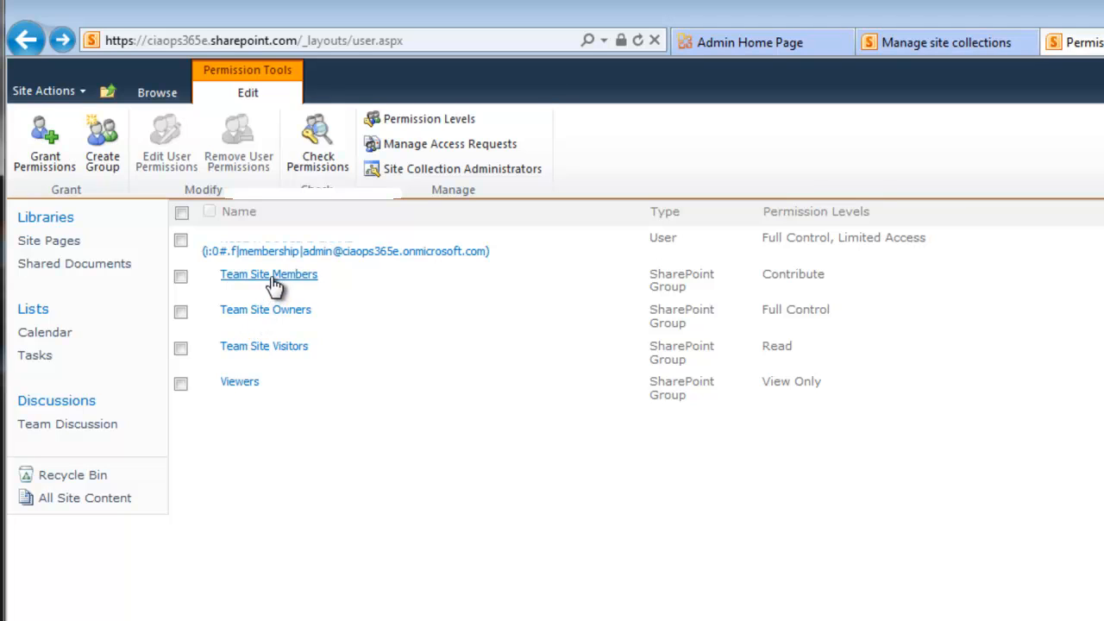
{"action": "left_click", "coordinate": [276, 276]}
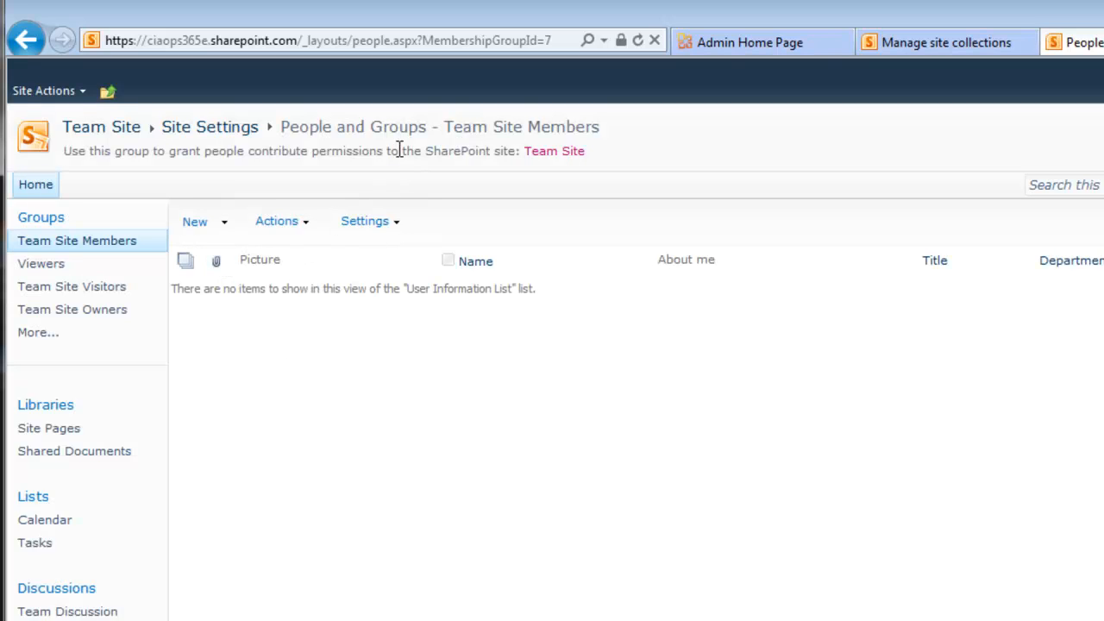
Step: Search the address book for 'sharepoint' and add the SharePoint user to Grant Permissions
{"action": "left_click", "coordinate": [194, 223]}
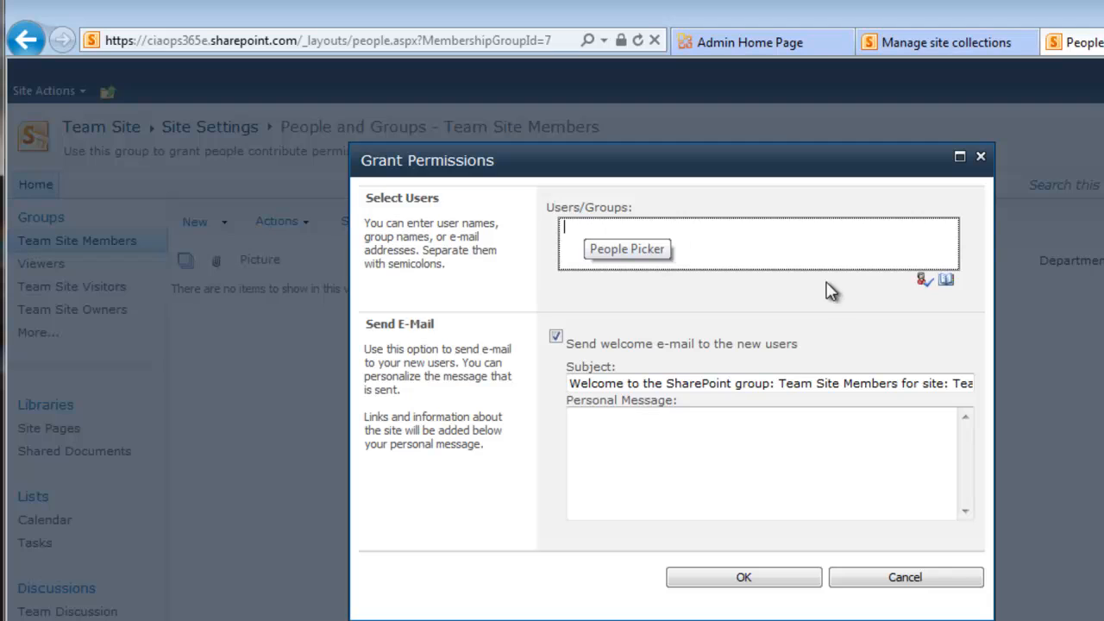
{"action": "left_click", "coordinate": [945, 283]}
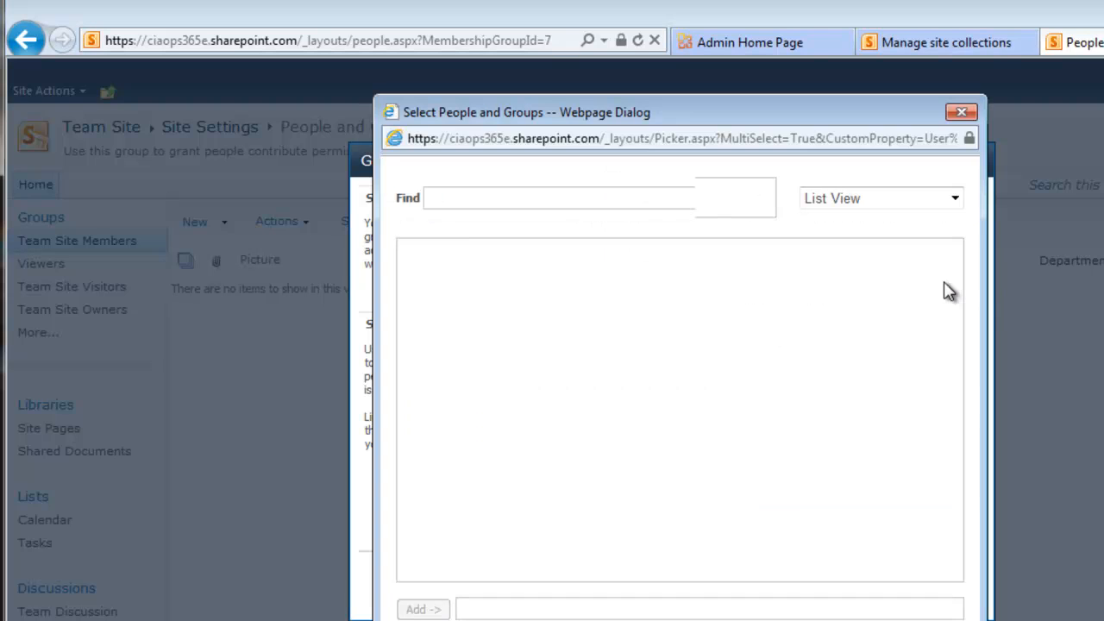
{"action": "type", "text": "shar"}
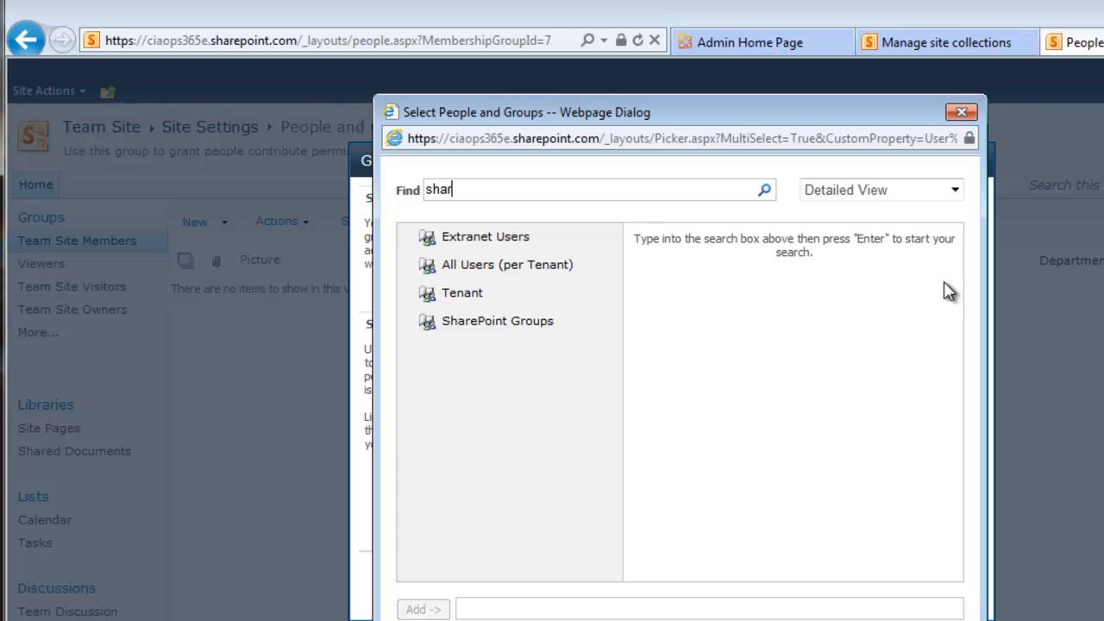
{"action": "type", "text": "epoint"}
{"action": "key", "text": "Return"}
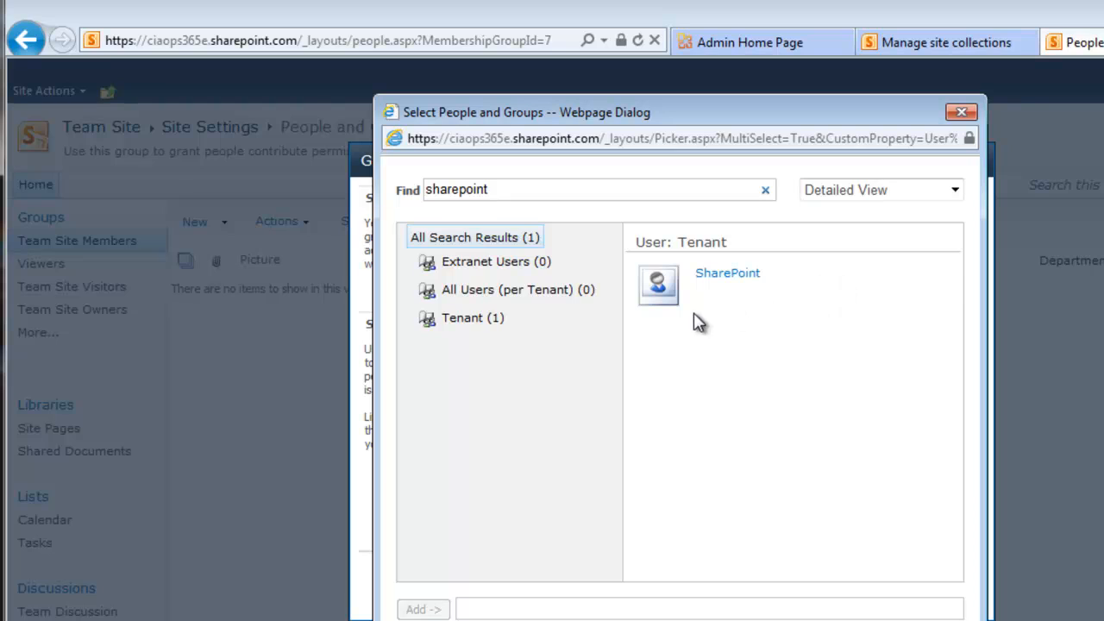
{"action": "left_click", "coordinate": [710, 288]}
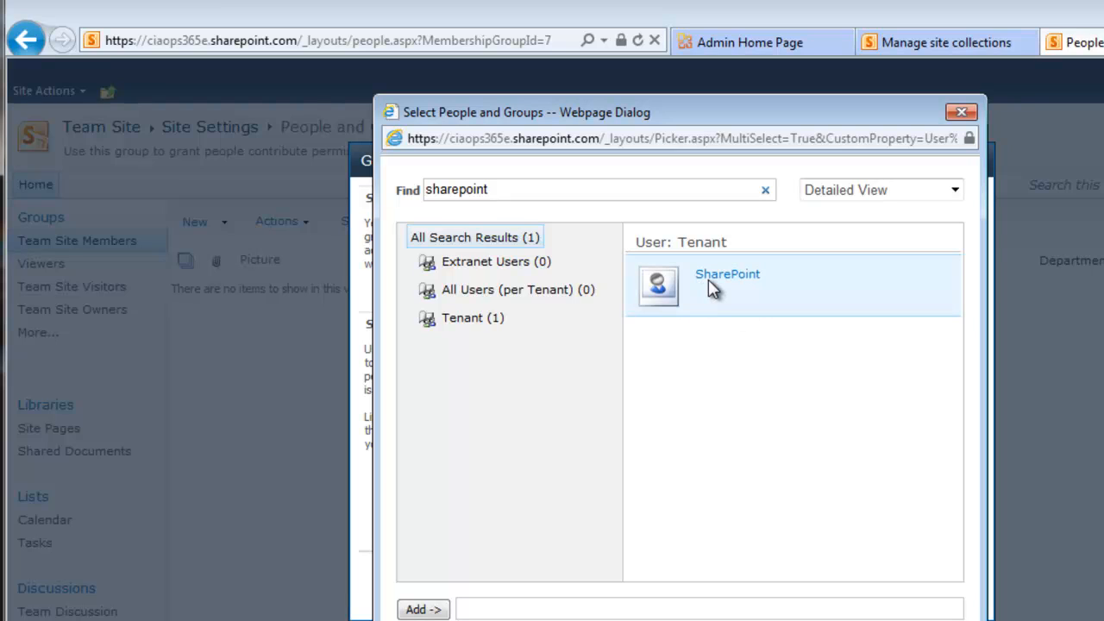
{"action": "left_click", "coordinate": [423, 610]}
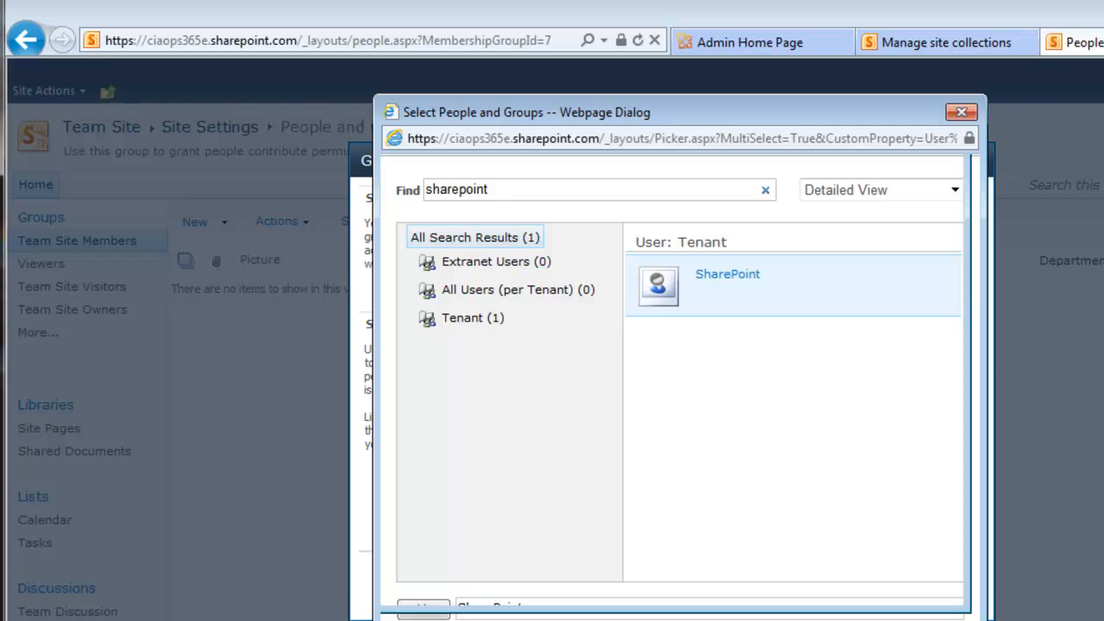
{"action": "key", "text": "Return"}
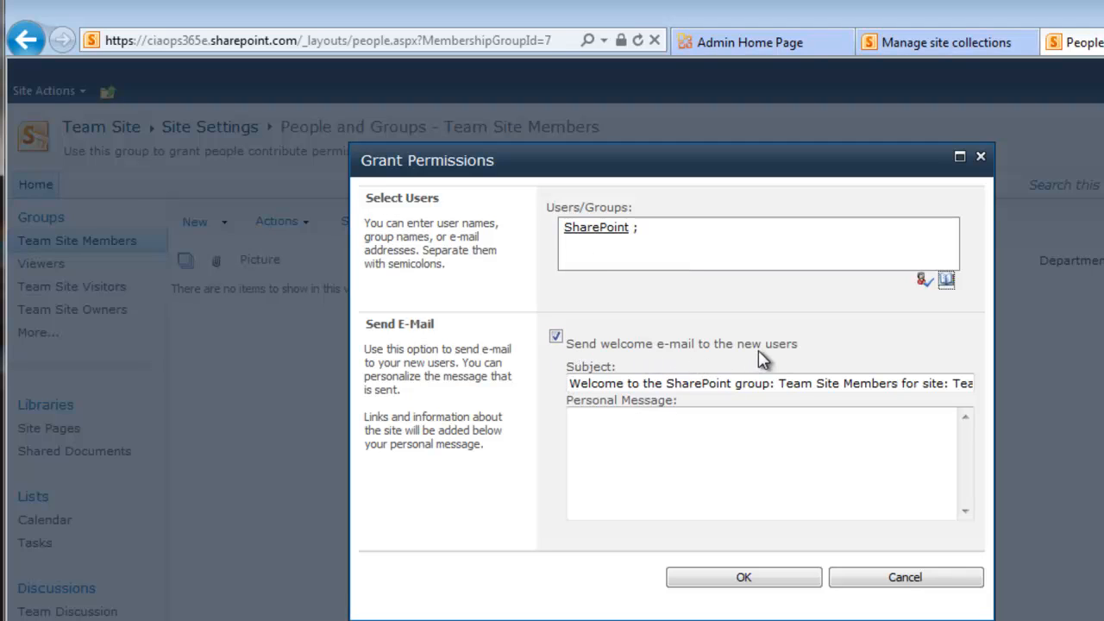
Step: Uncheck the welcome e-mail, confirm adding the SharePoint user, and close the People tab with Ctrl+W
{"action": "left_click", "coordinate": [555, 338]}
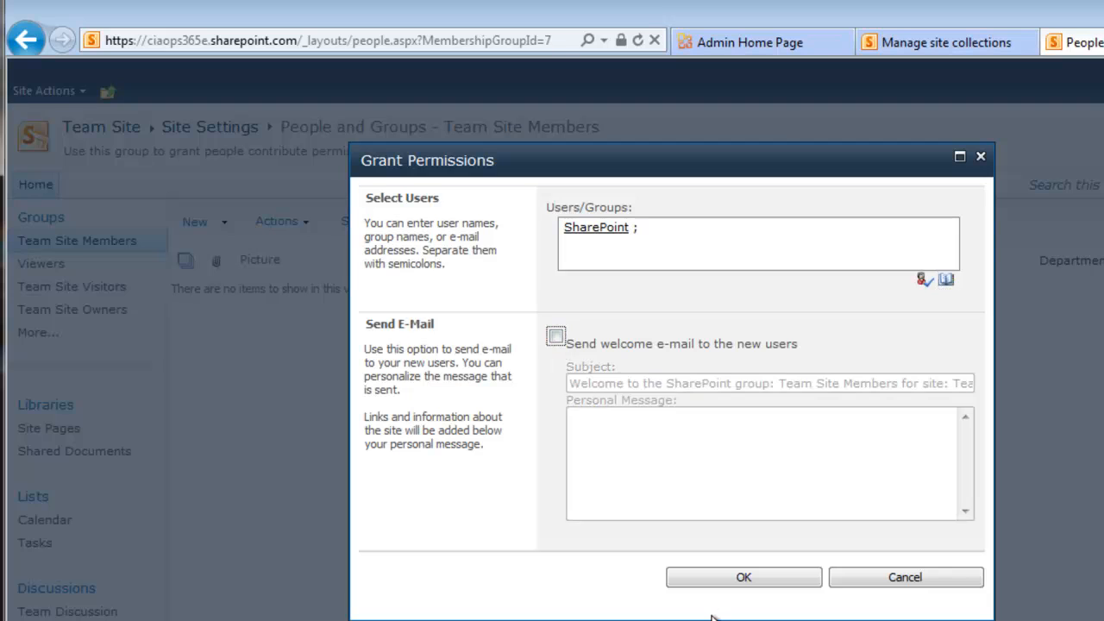
{"action": "left_click", "coordinate": [743, 579]}
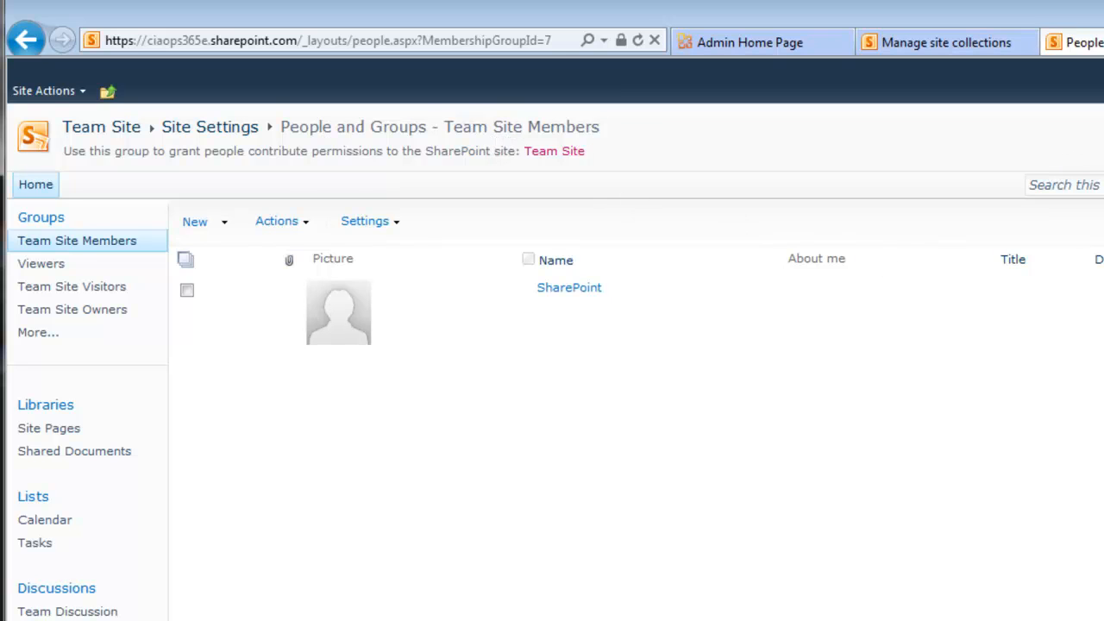
{"action": "key", "text": "ctrl+w"}
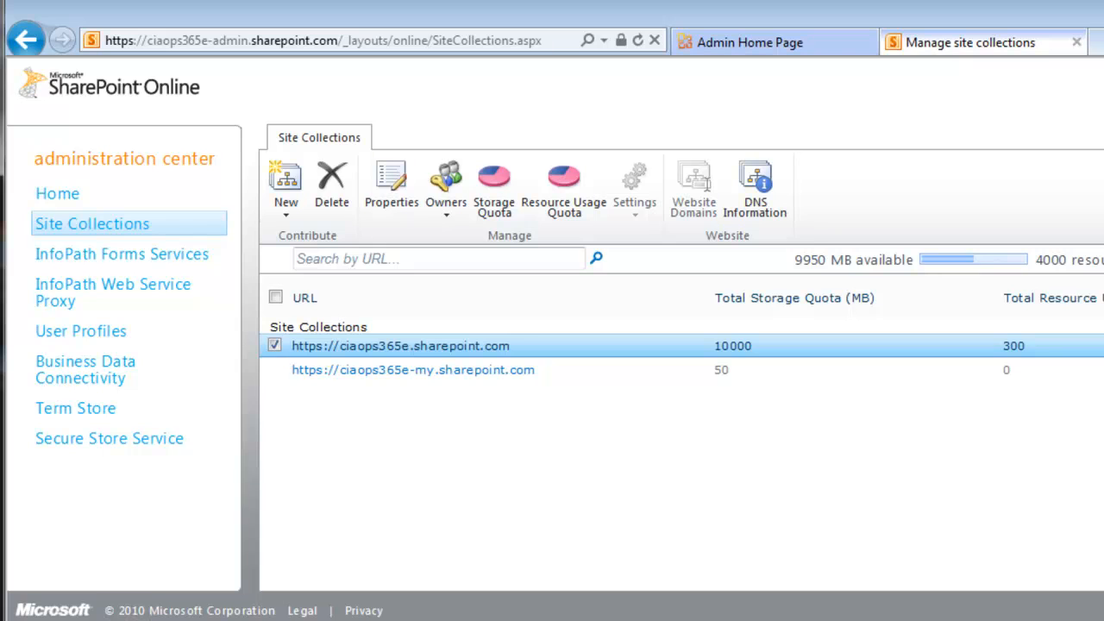
Step: Close the site collections tab and sign in with the SharePoint user's User ID and password
{"action": "left_click", "coordinate": [1077, 43]}
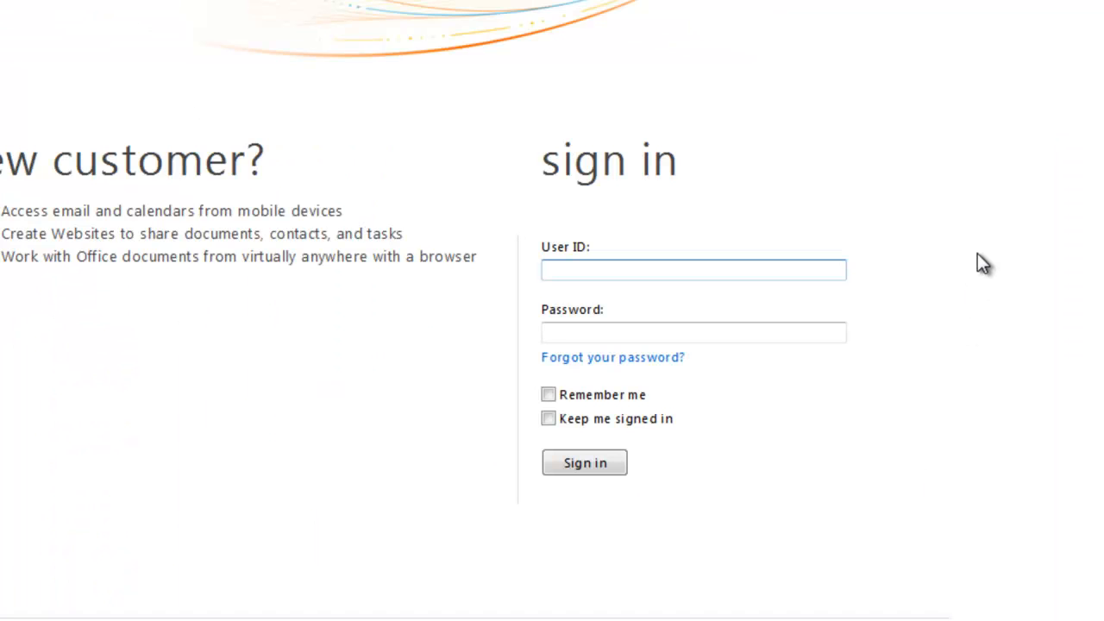
{"action": "left_click", "coordinate": [809, 274]}
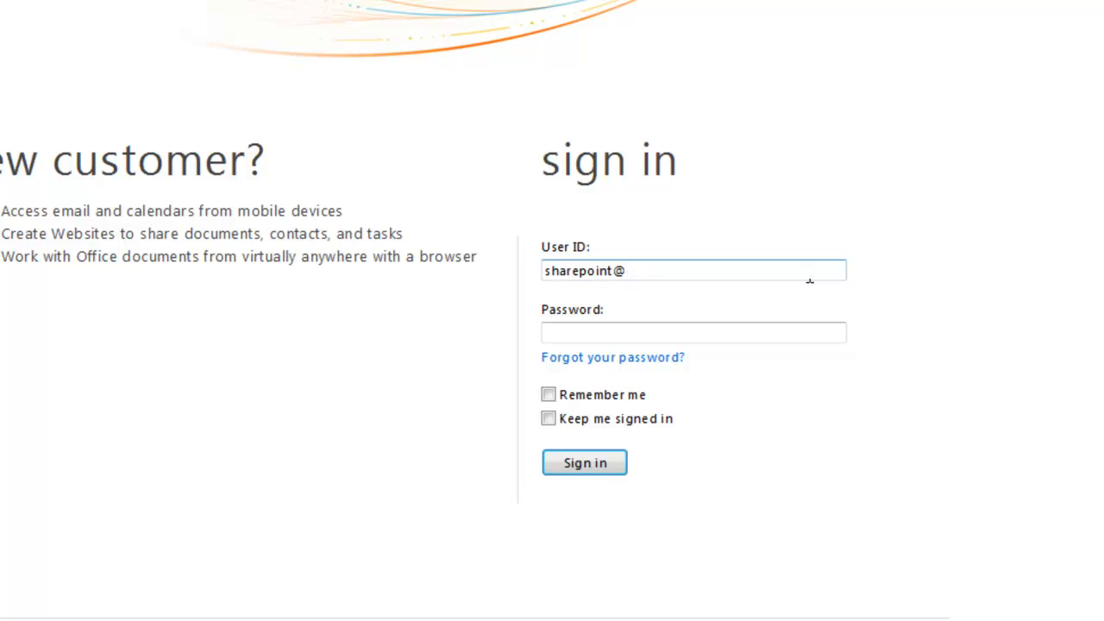
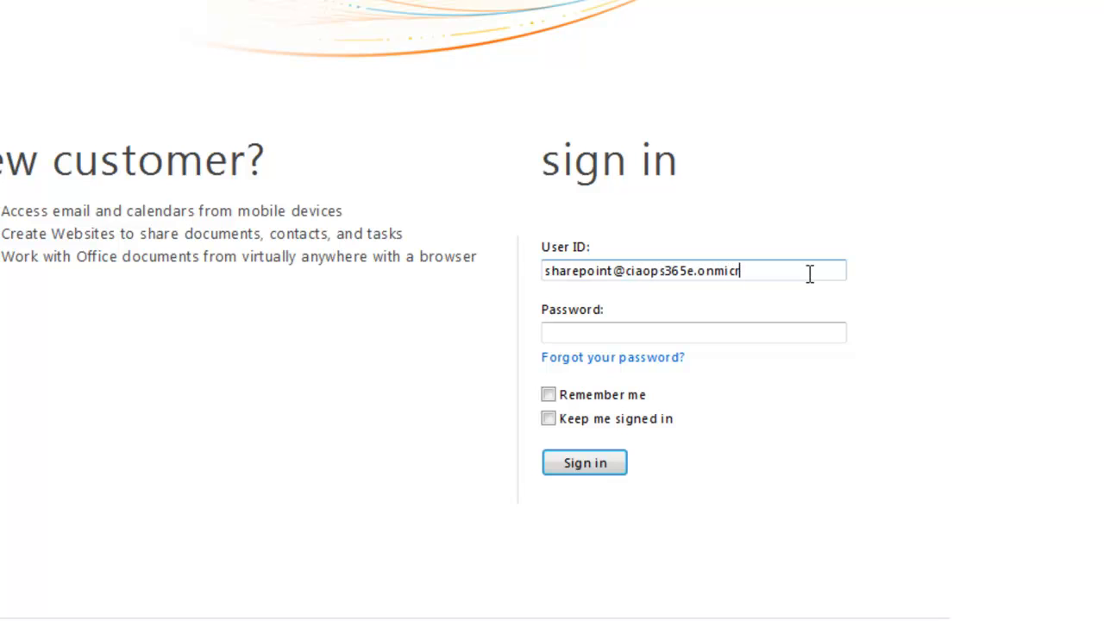
{"action": "key", "text": "Tab"}
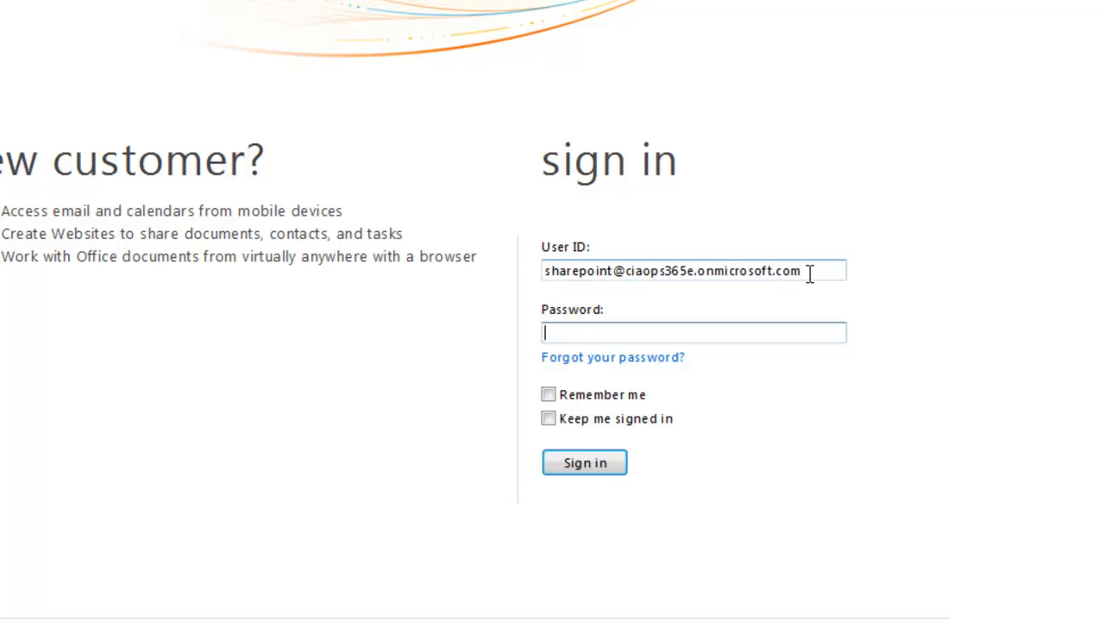
{"action": "type", "text": "•••••••••"}
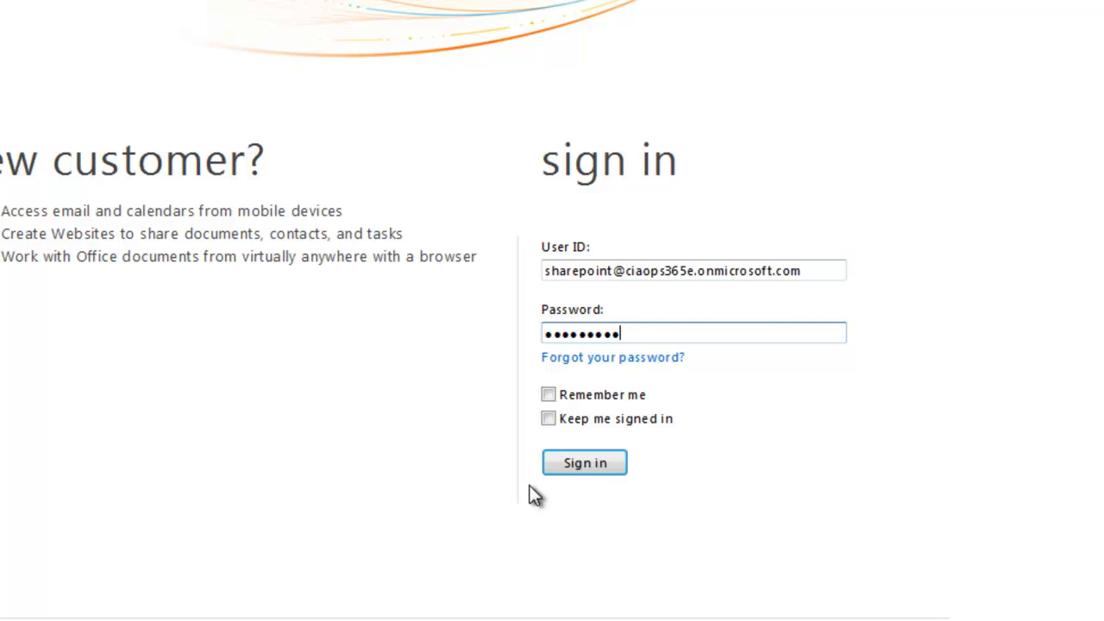
{"action": "left_click", "coordinate": [571, 462]}
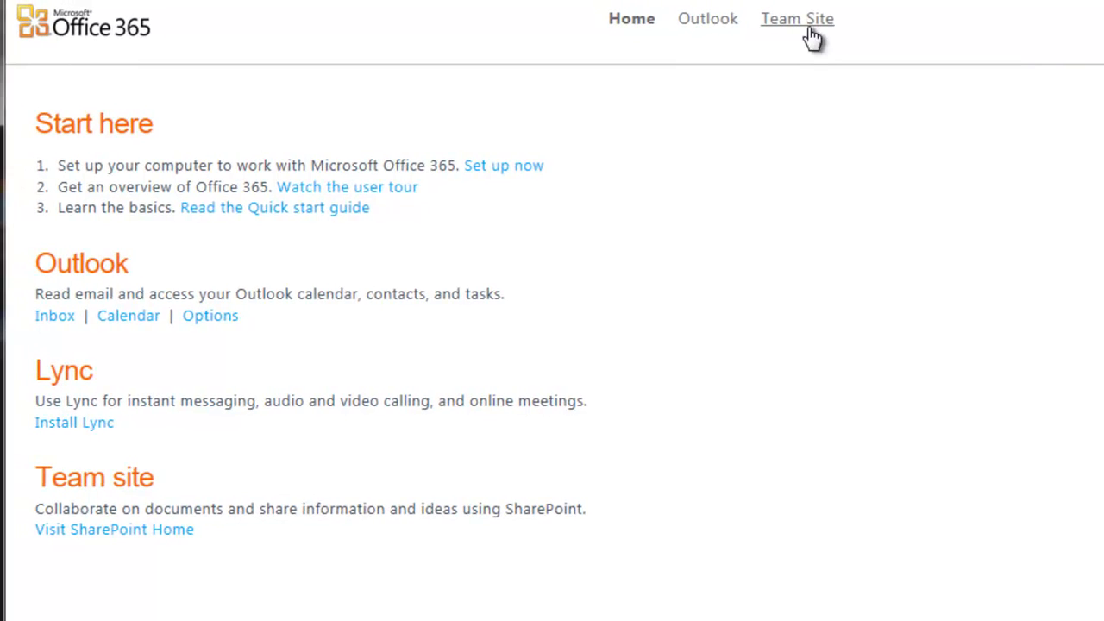
Step: Open the Team Site from the Office 365 portal's top navigation bar
{"action": "left_click", "coordinate": [813, 26]}
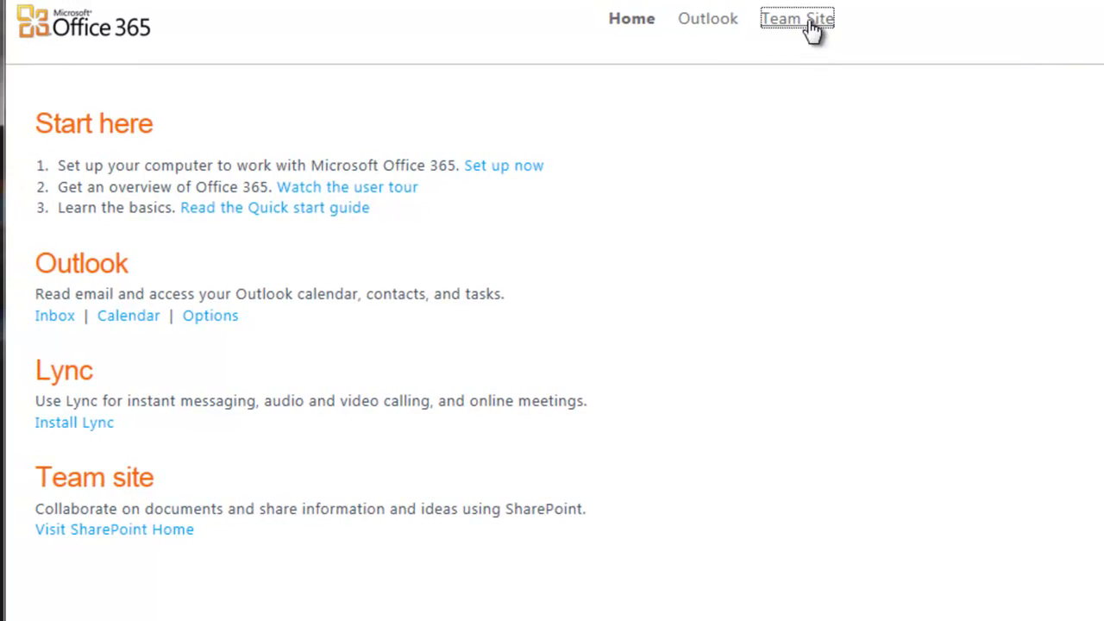